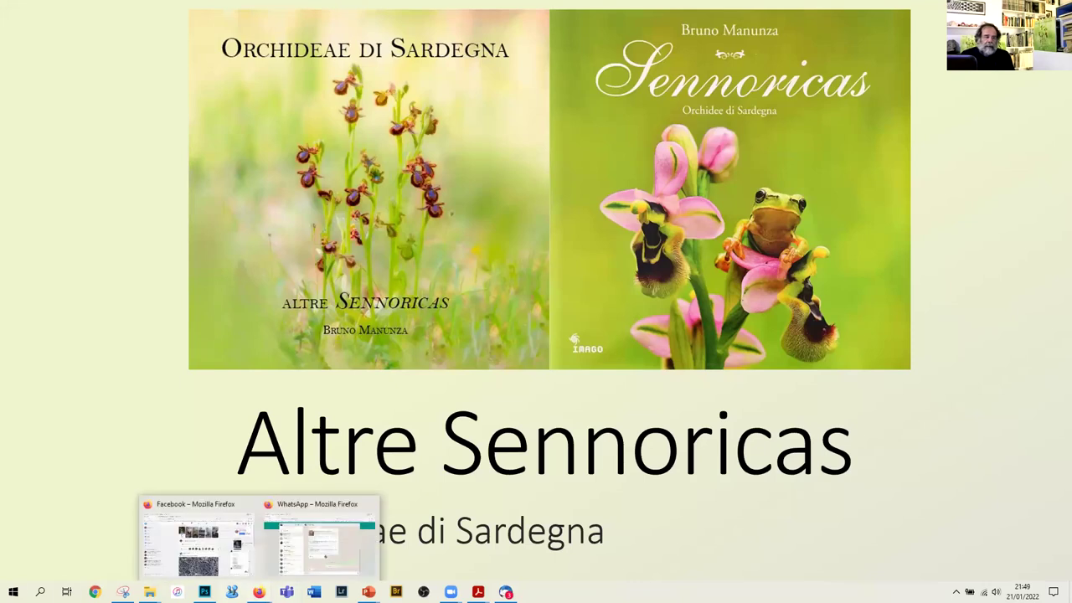
Switch to Photoshop with the apifera2Pano.psd image and reduce the view to 12.5% so the whole picture fits
mouse_move(204, 591)
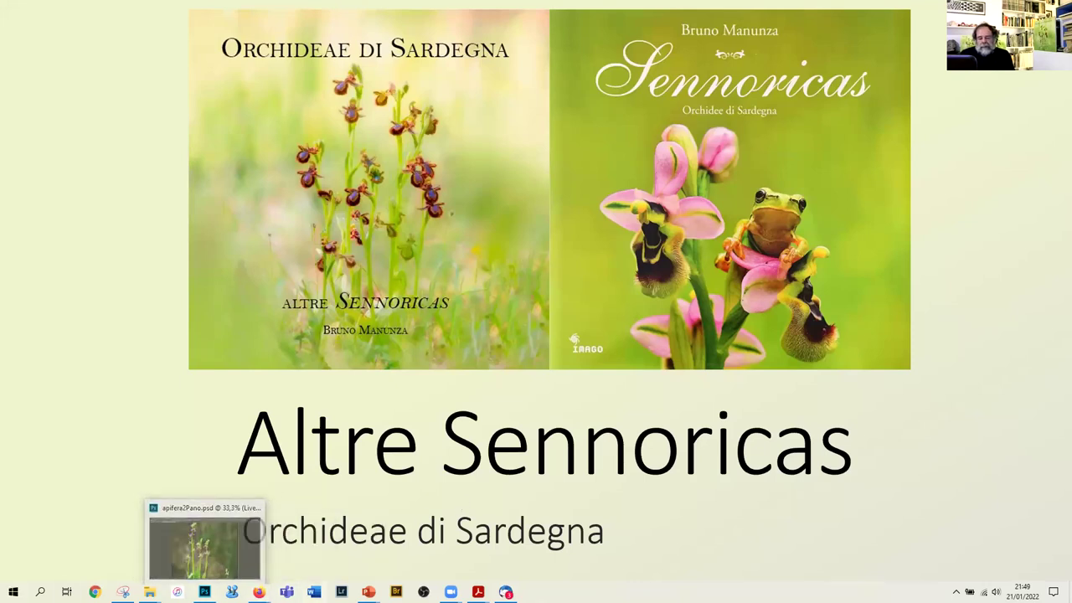
mouse_move(259, 592)
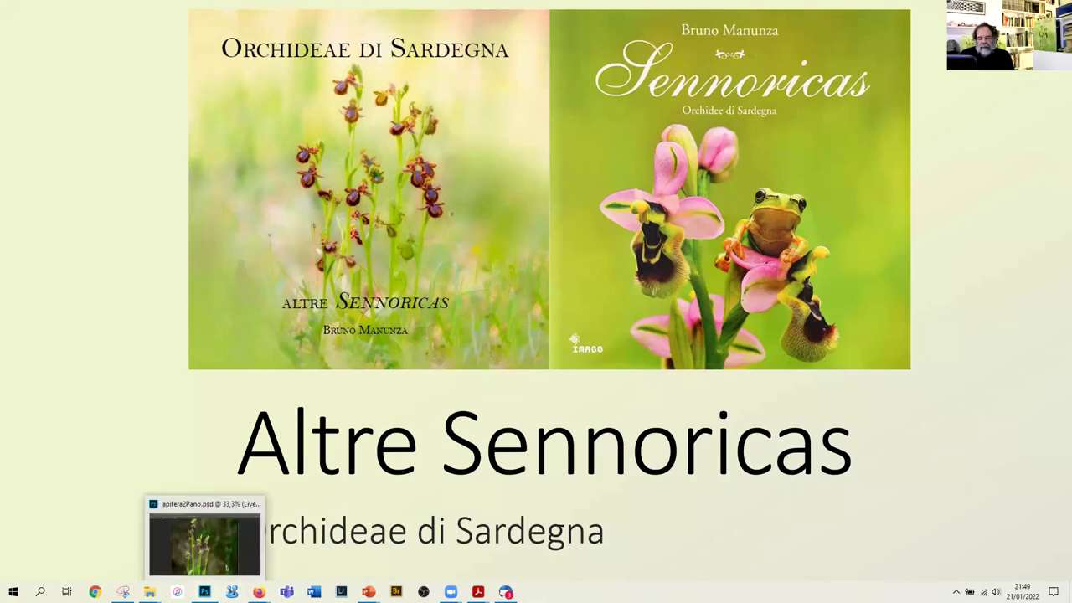
click(204, 591)
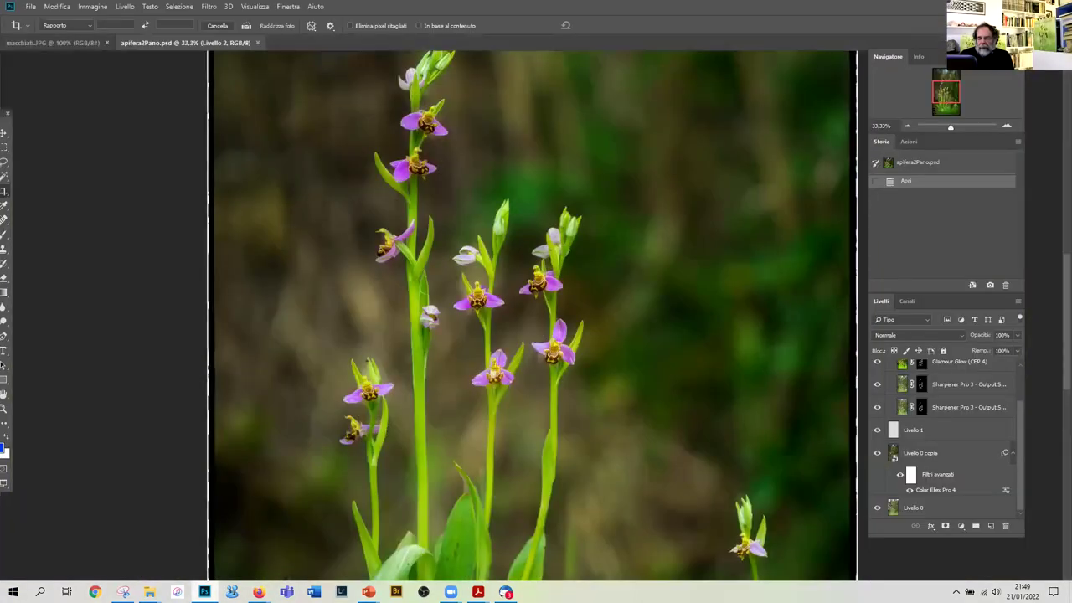
click(908, 127)
click(908, 127)
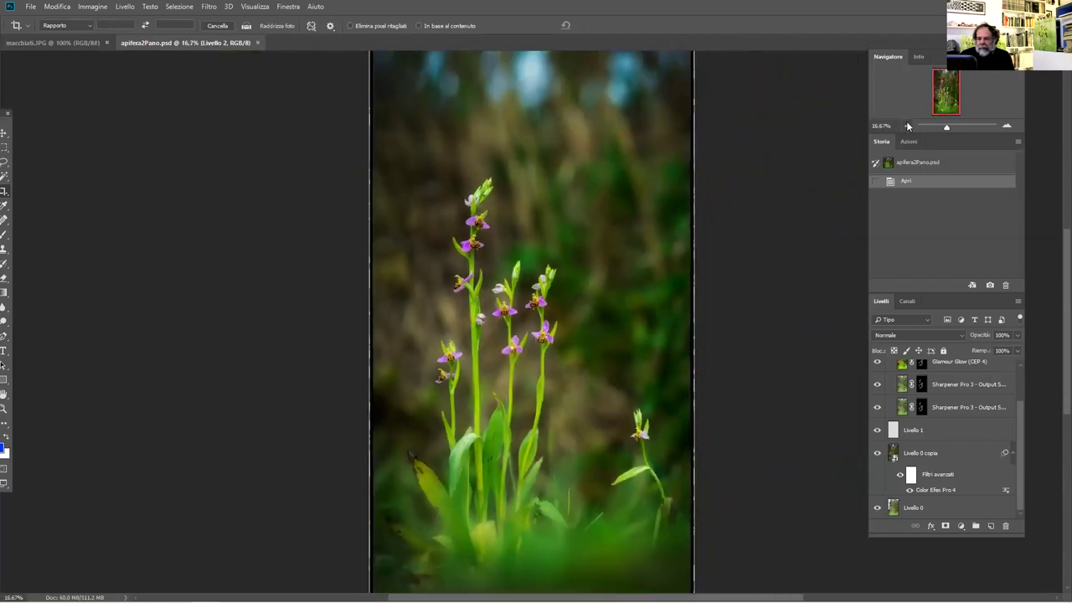
click(908, 126)
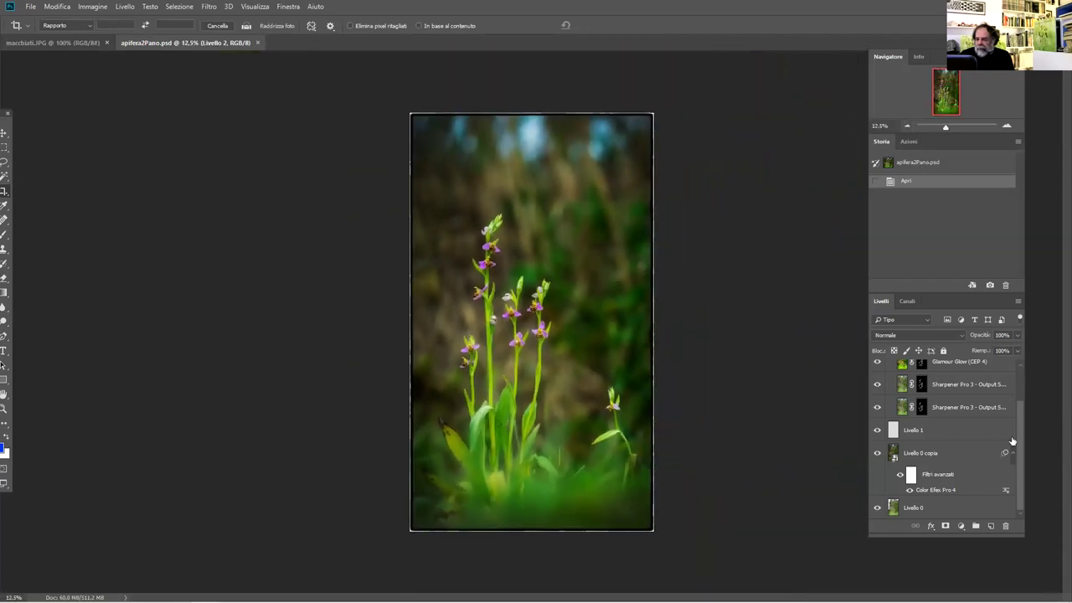
Toggle the visibility of the orchidee layer group to compare the image with and without its edits
drag(1018, 435, 1019, 405)
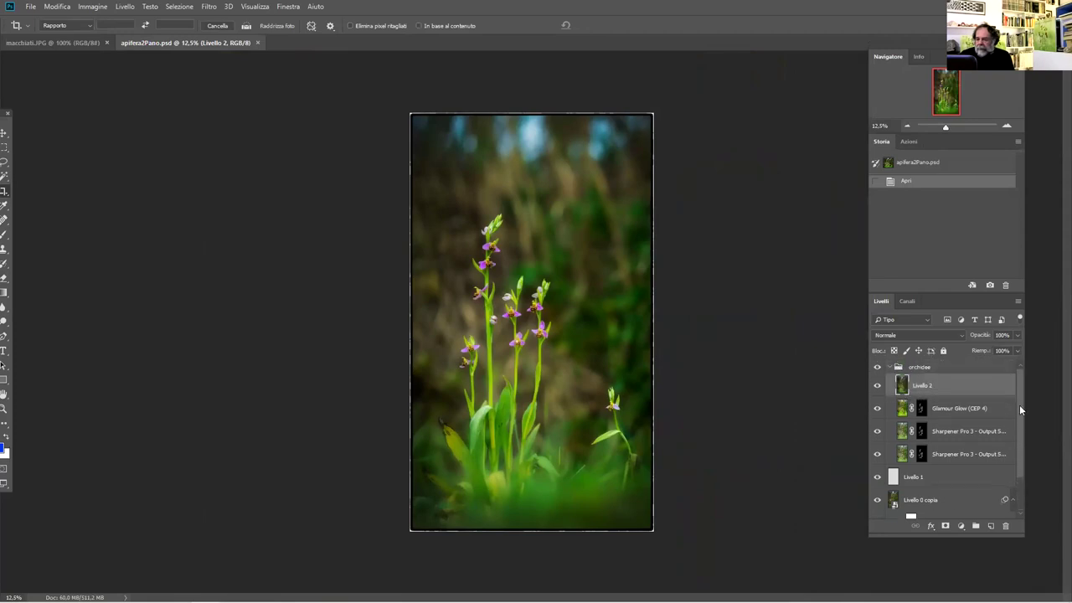
click(877, 368)
click(877, 368)
click(878, 368)
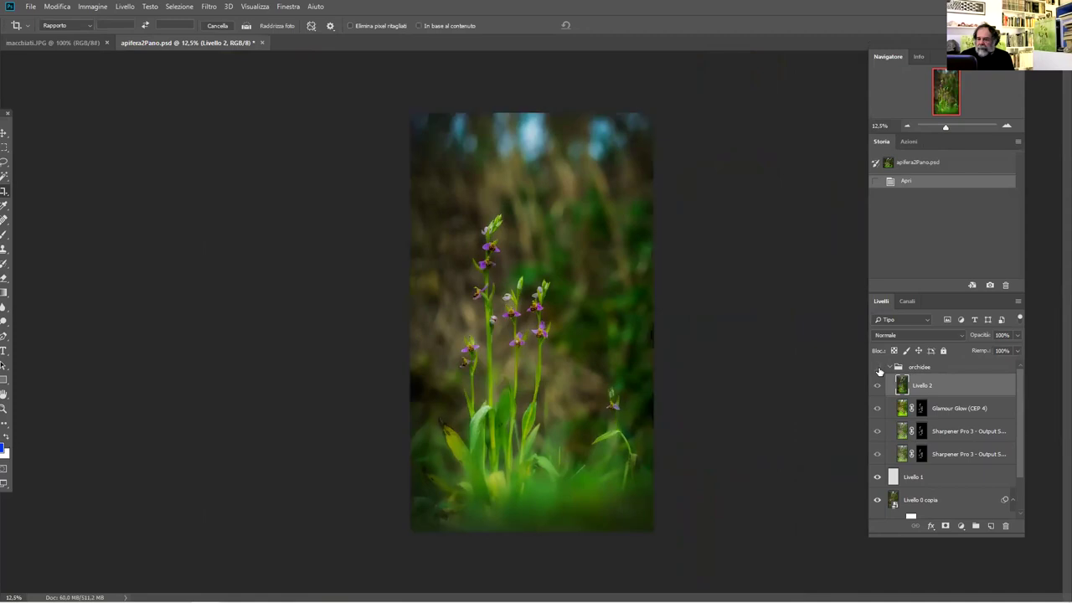
click(877, 386)
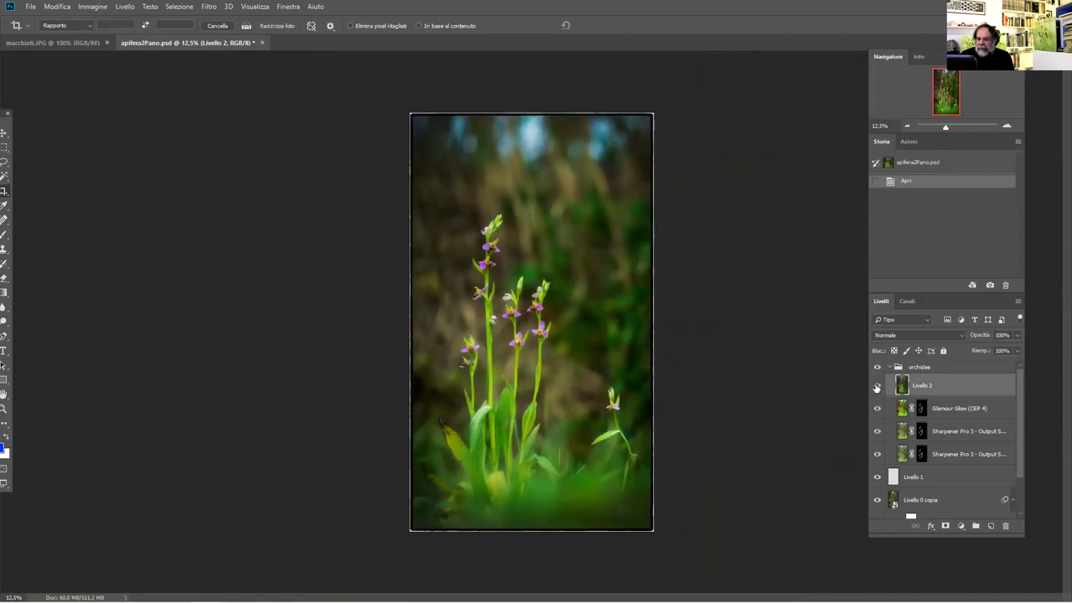
Hide Livello 2, Glamour Glow (CEP 4), both Sharpener Pro 3 layers, Livello 1 and Livello 0 copia one after another
click(877, 386)
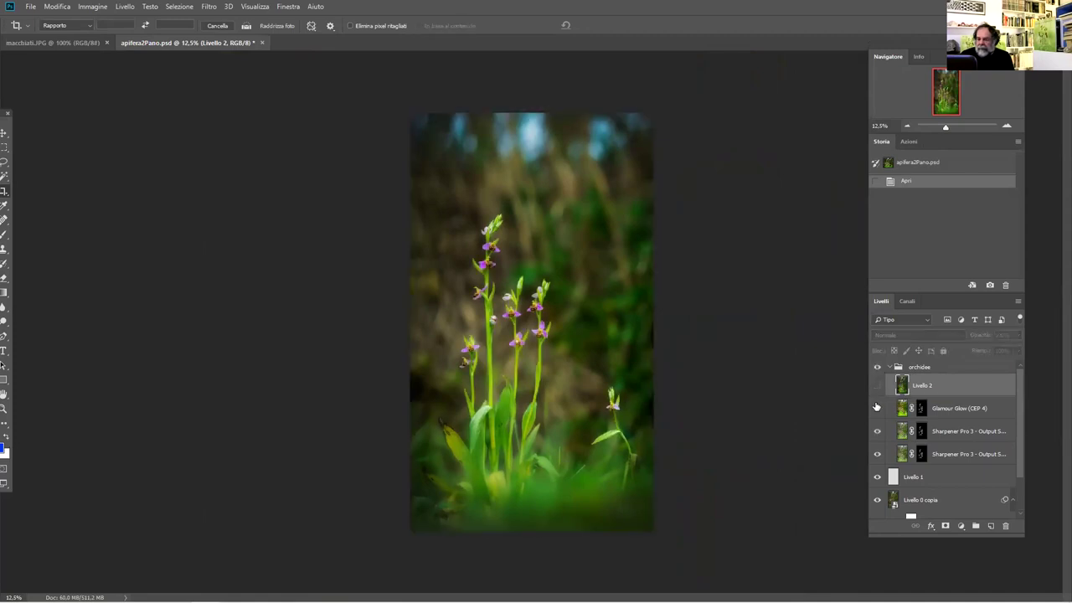
click(877, 409)
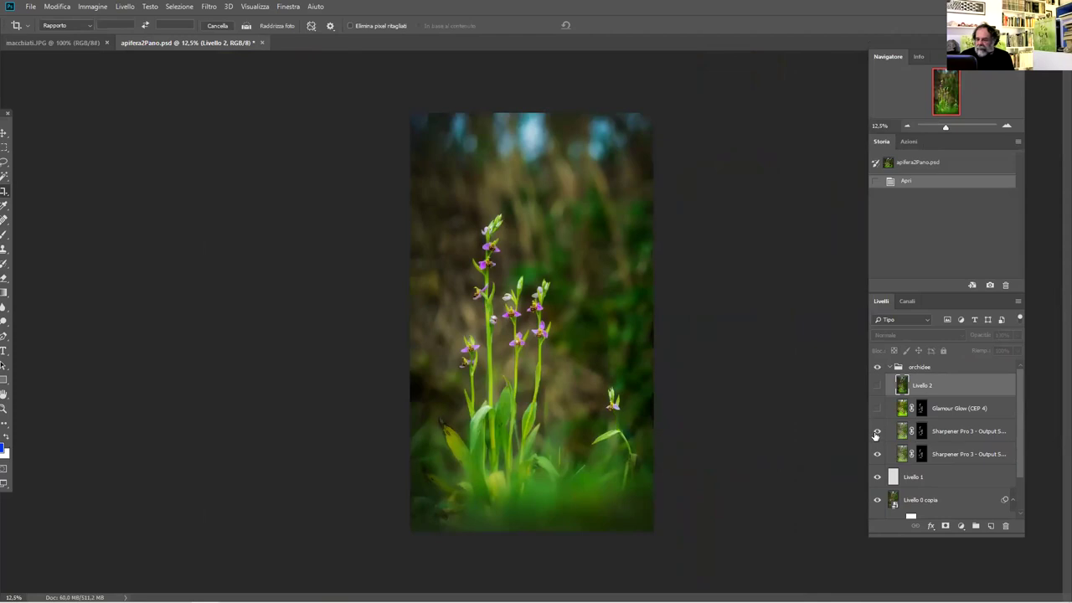
click(876, 432)
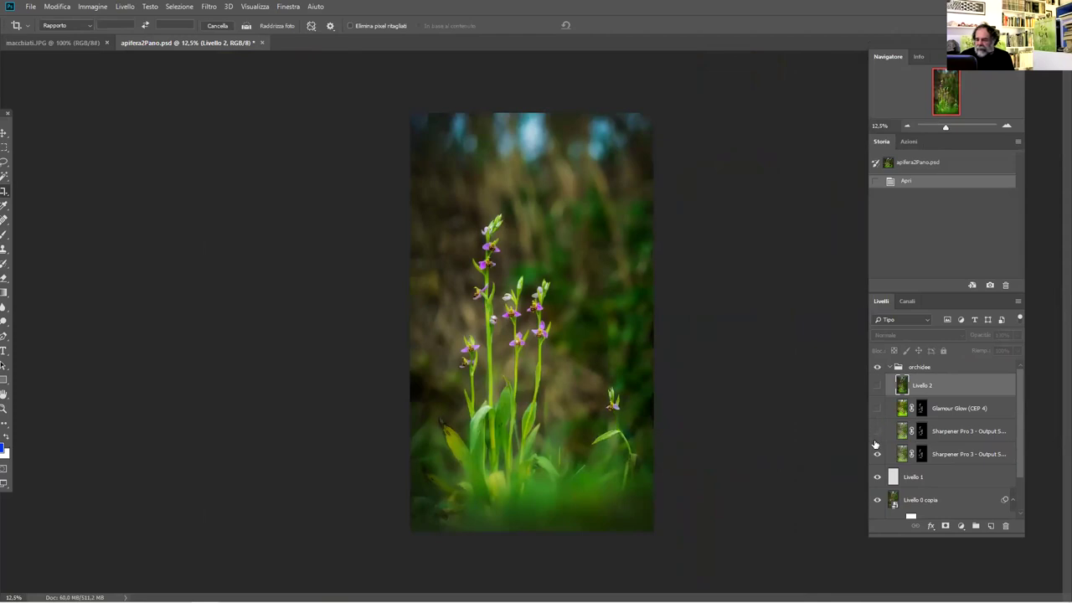
click(877, 453)
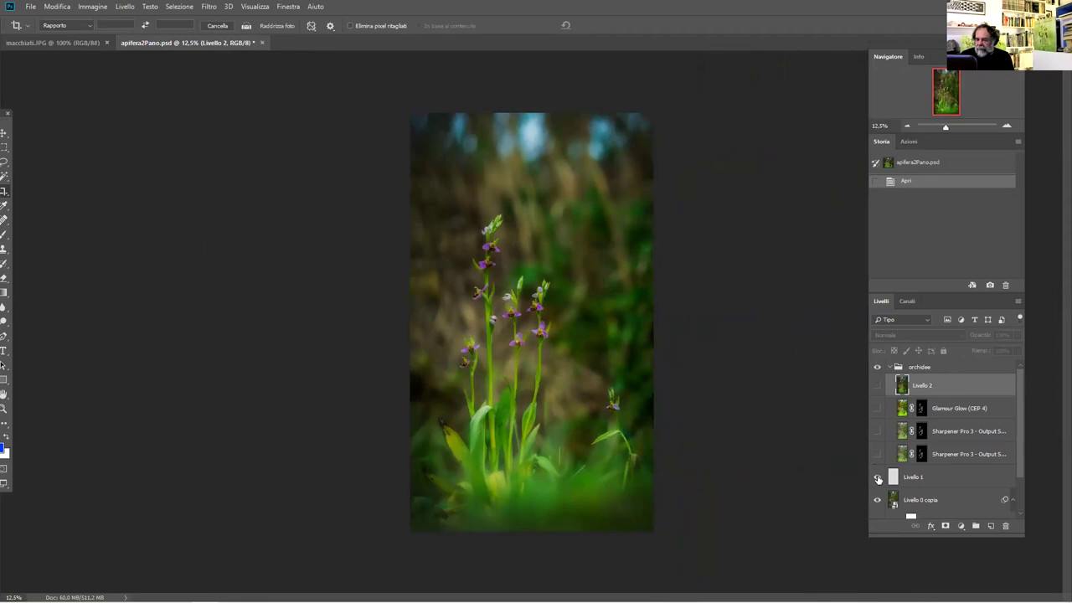
click(878, 477)
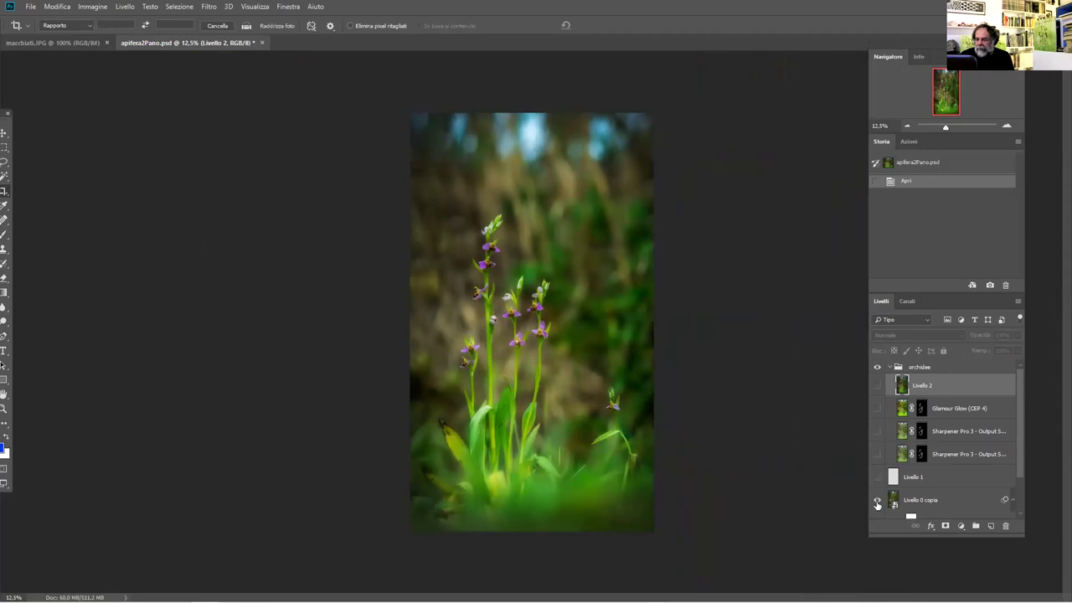
click(877, 500)
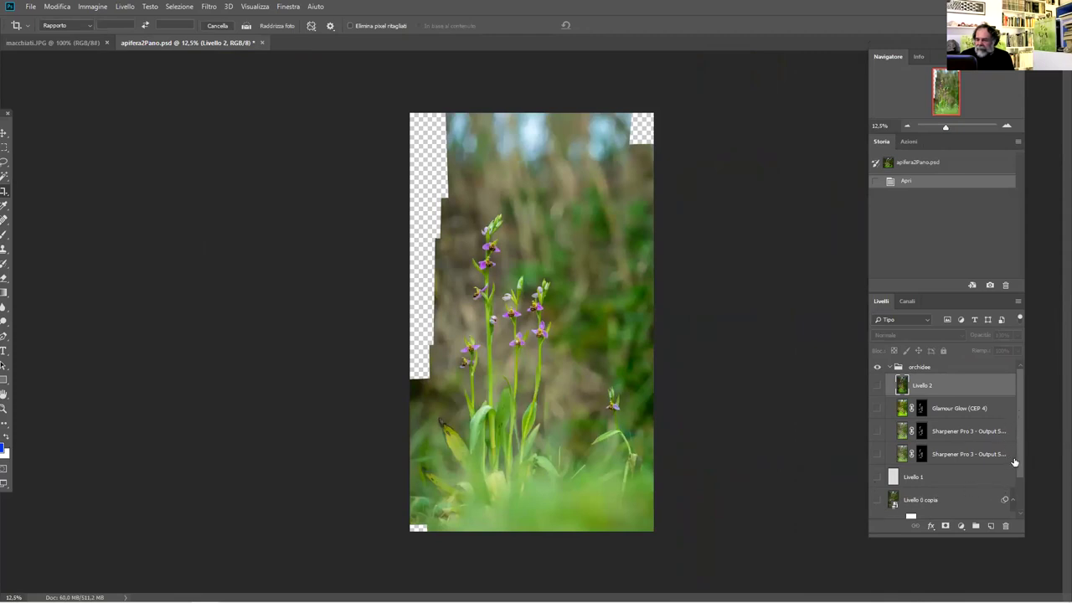
Toggle the base layer Livello 0 off and on to check the original stitched image
drag(1021, 461, 1021, 502)
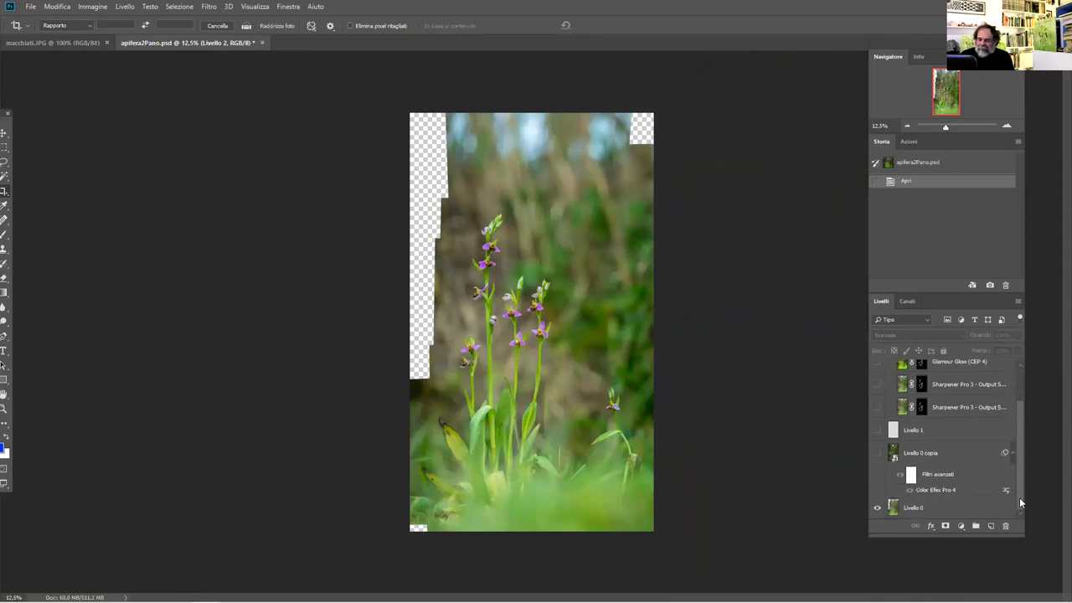
click(878, 508)
click(878, 508)
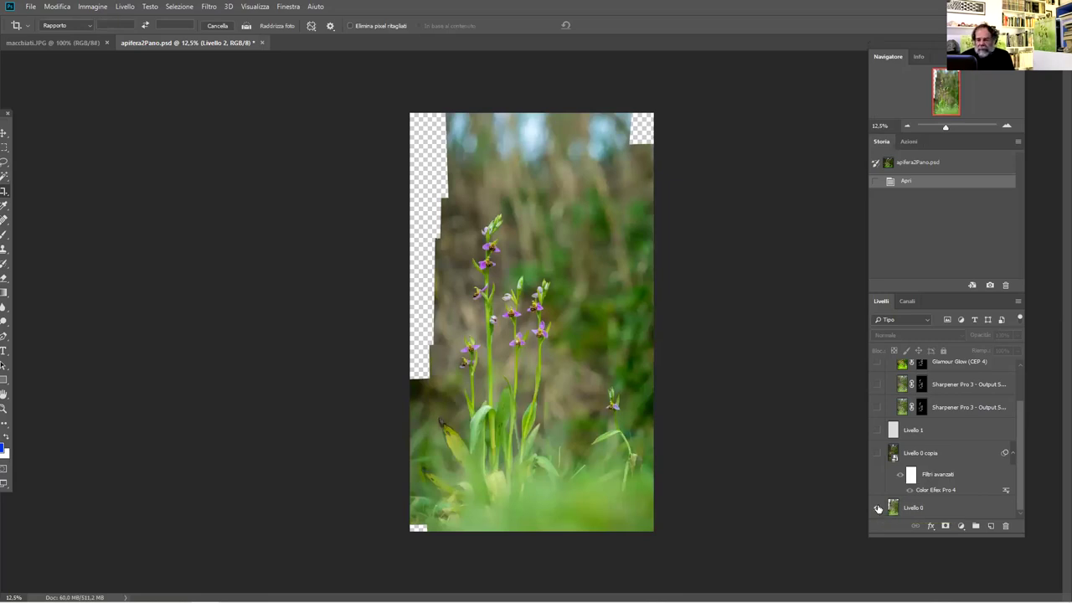
Make Livello 0 copia, Livello 1, both Sharpener Pro 3 layers and Glamour Glow (CEP 4) visible again in ascending order
click(877, 453)
click(876, 430)
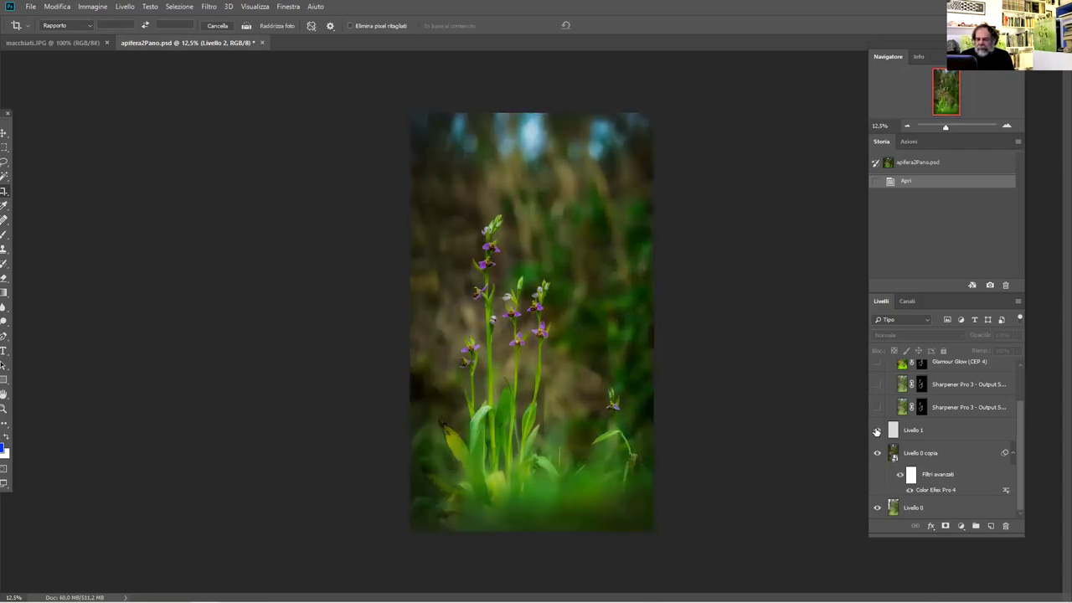
click(877, 407)
click(876, 384)
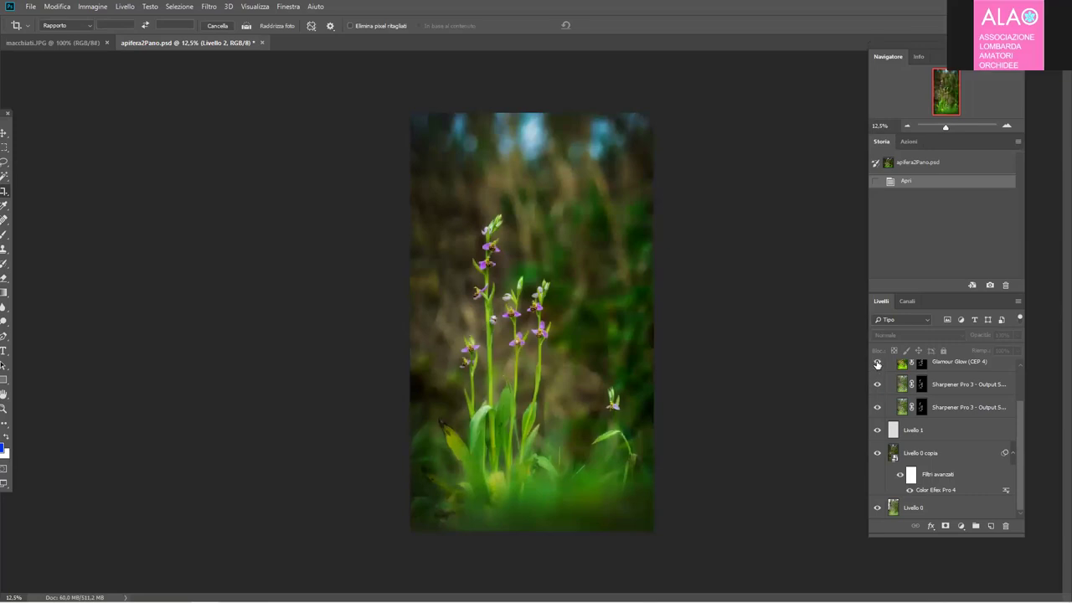
click(877, 363)
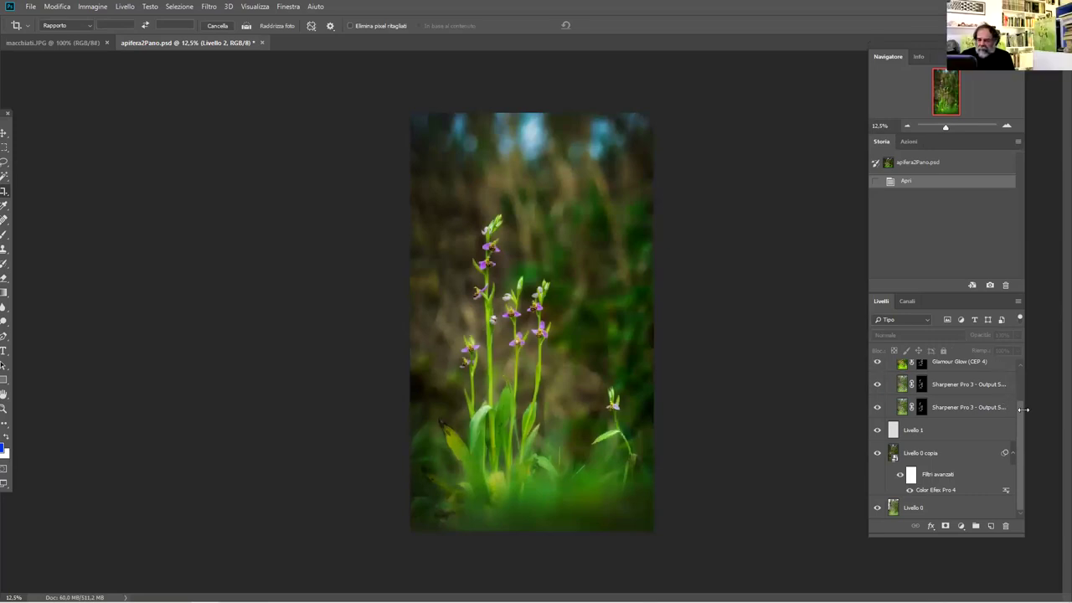
drag(1020, 412, 1018, 379)
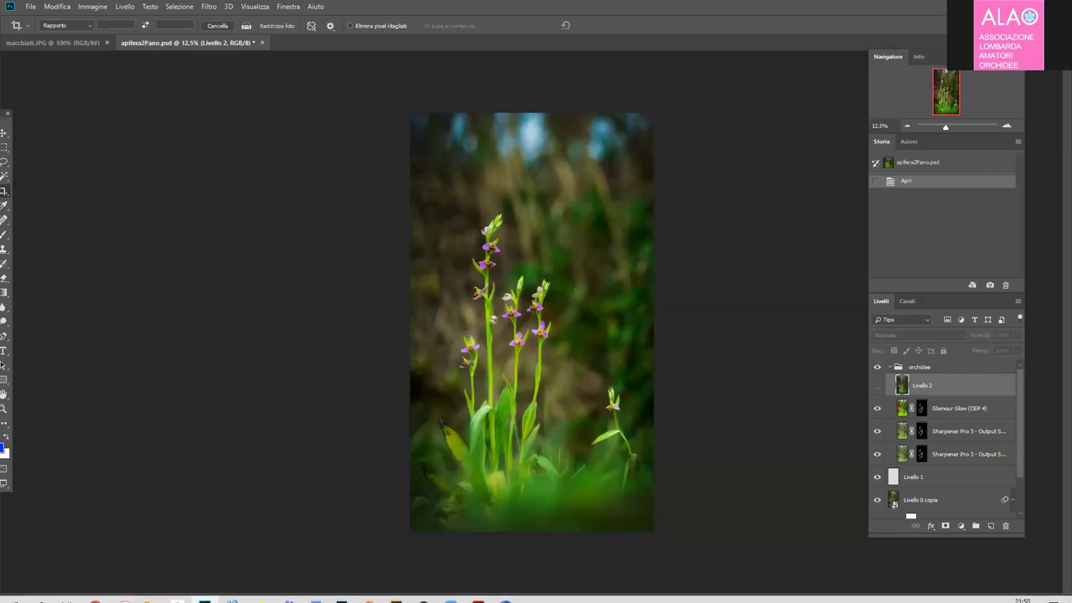
Switch to the File Explorer window showing Libro, go up to the LAVORI folder and look through its subfolders
mouse_move(205, 600)
mouse_move(149, 591)
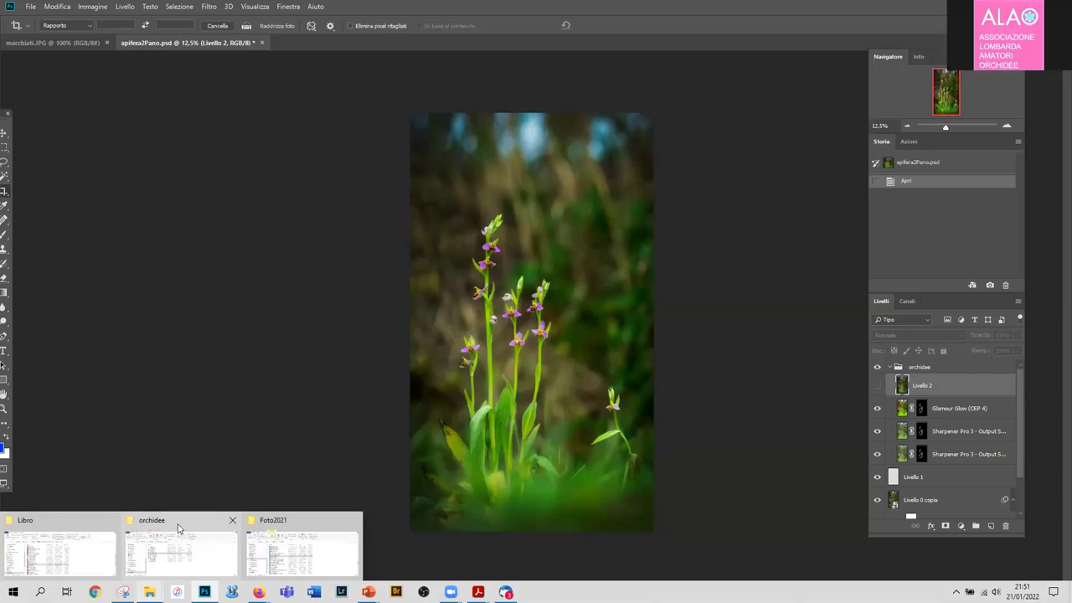
click(41, 523)
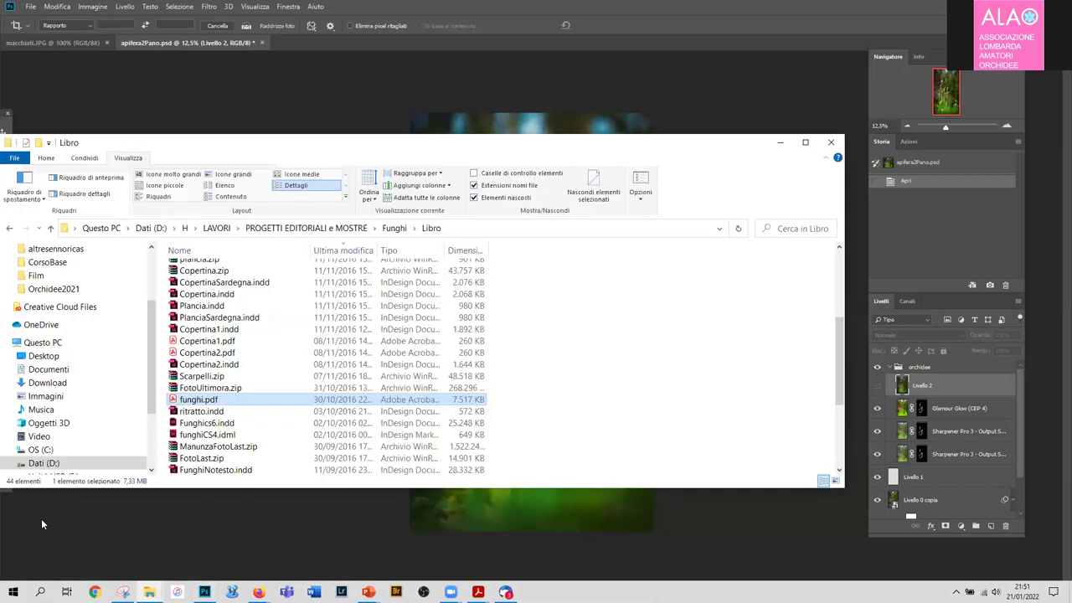
click(216, 228)
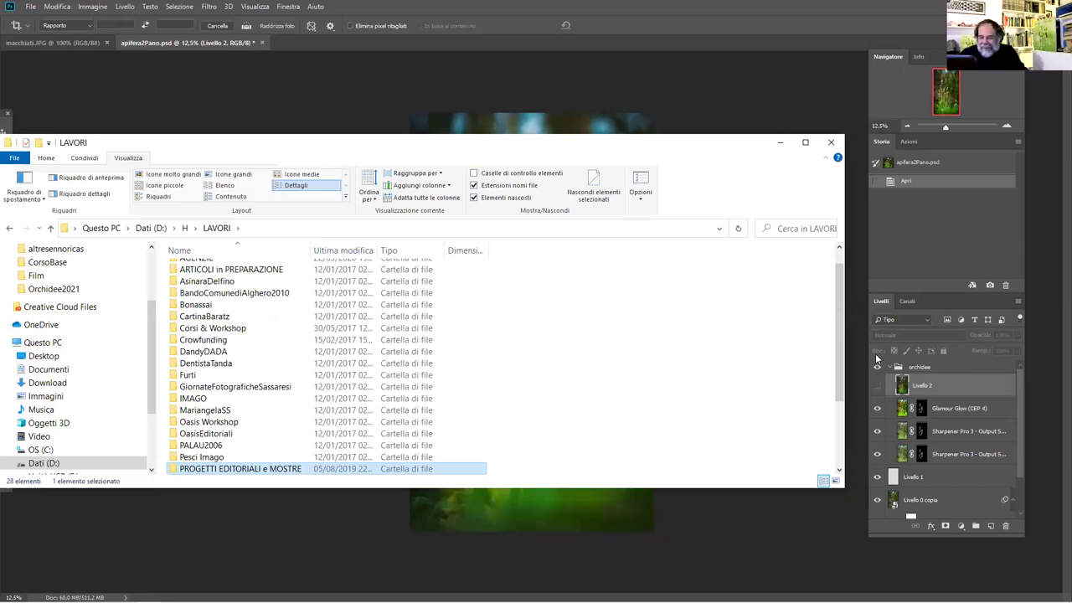
drag(841, 341, 844, 429)
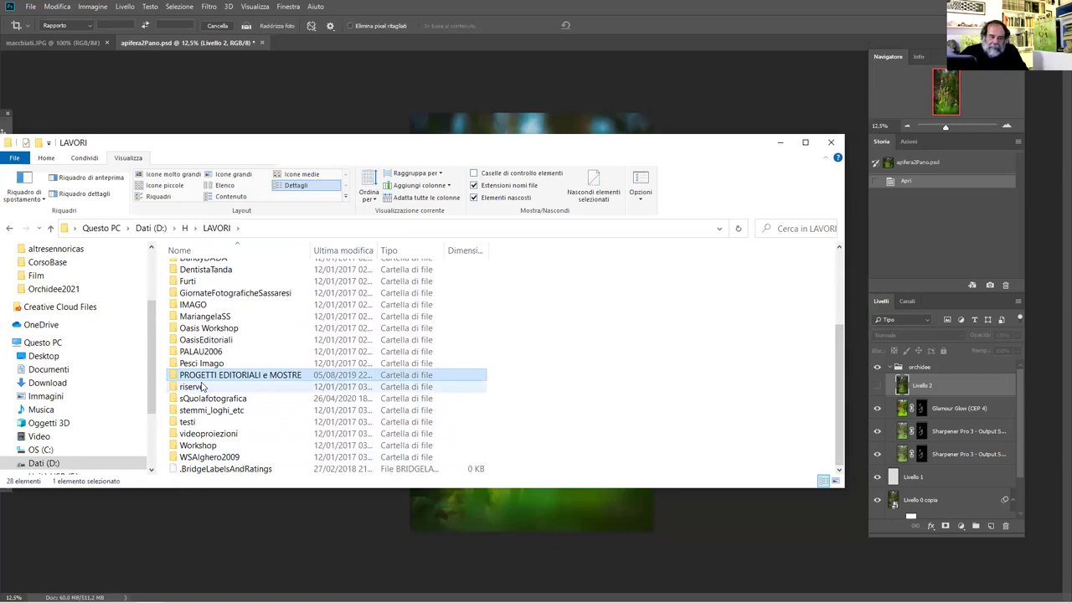
mouse_move(201, 385)
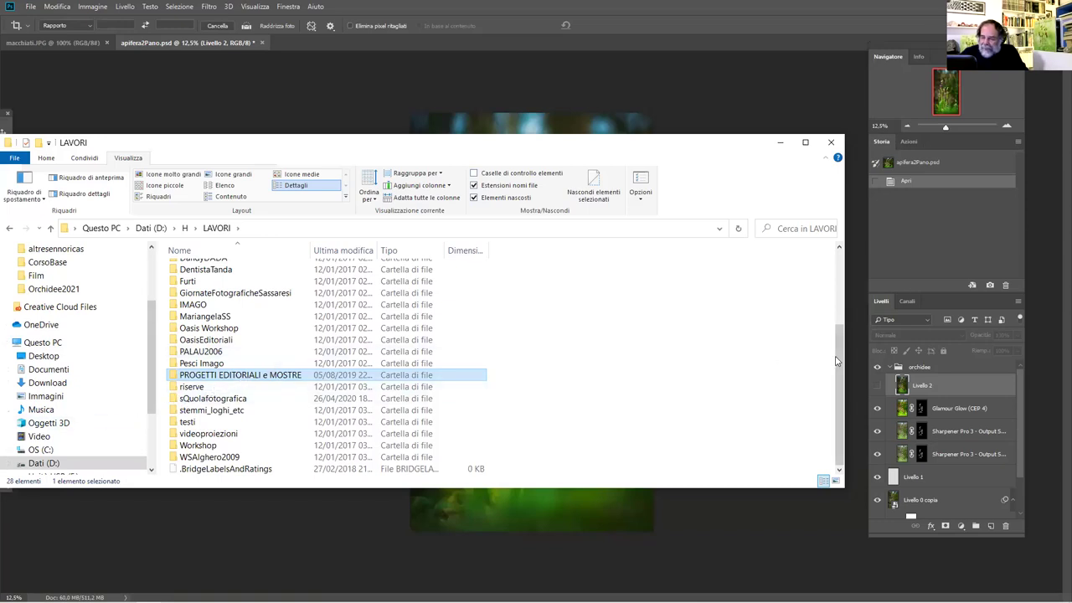
mouse_move(839, 362)
mouse_down()
mouse_move(848, 277)
mouse_move(845, 374)
mouse_up()
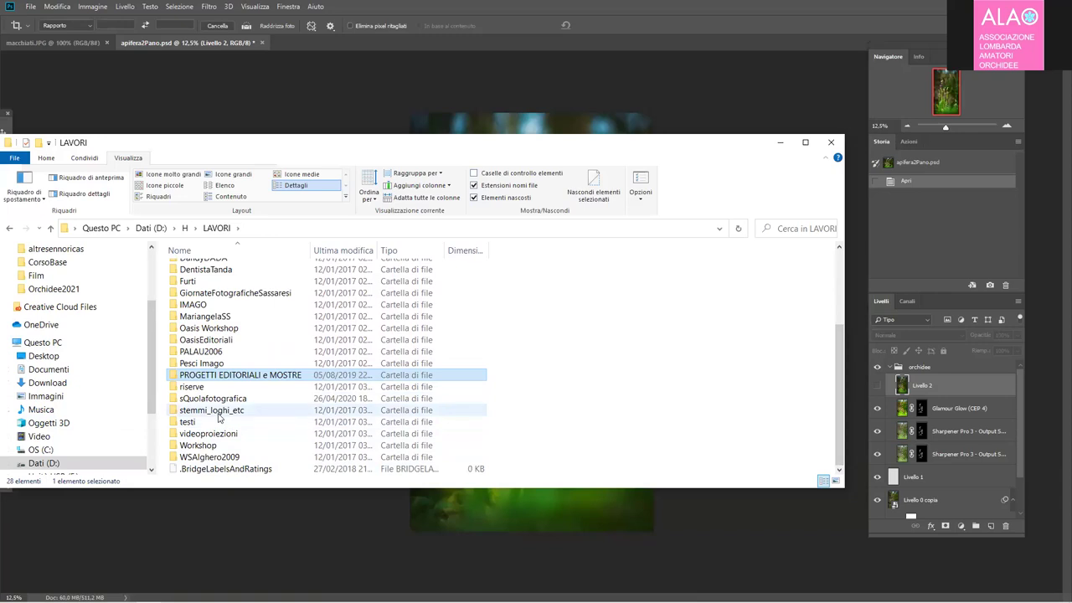
Go up to the H folder and open its Fotografia subfolder
click(187, 227)
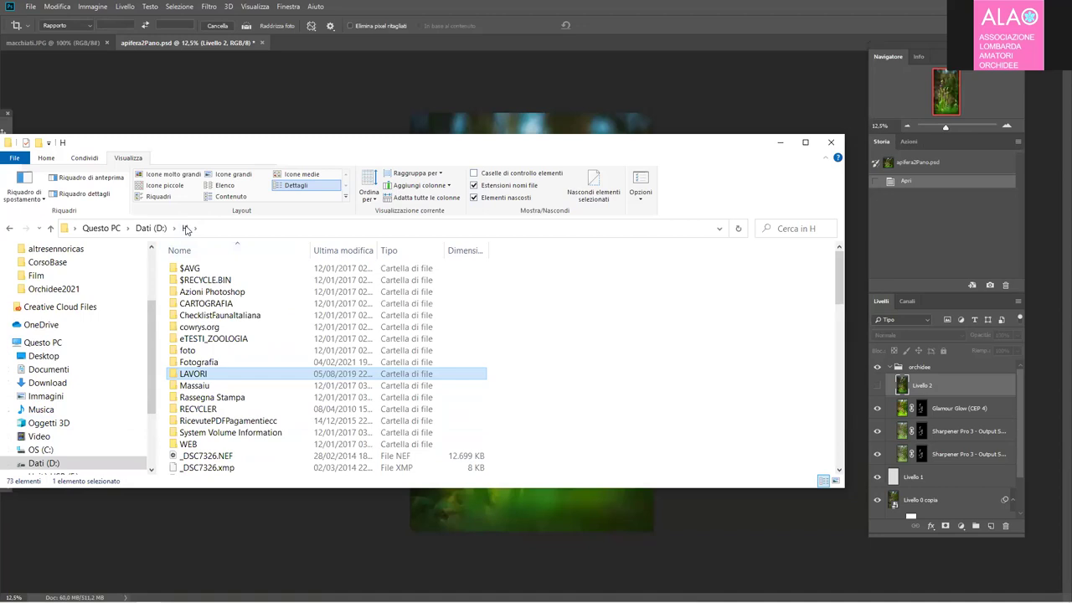
click(199, 365)
double_click(199, 363)
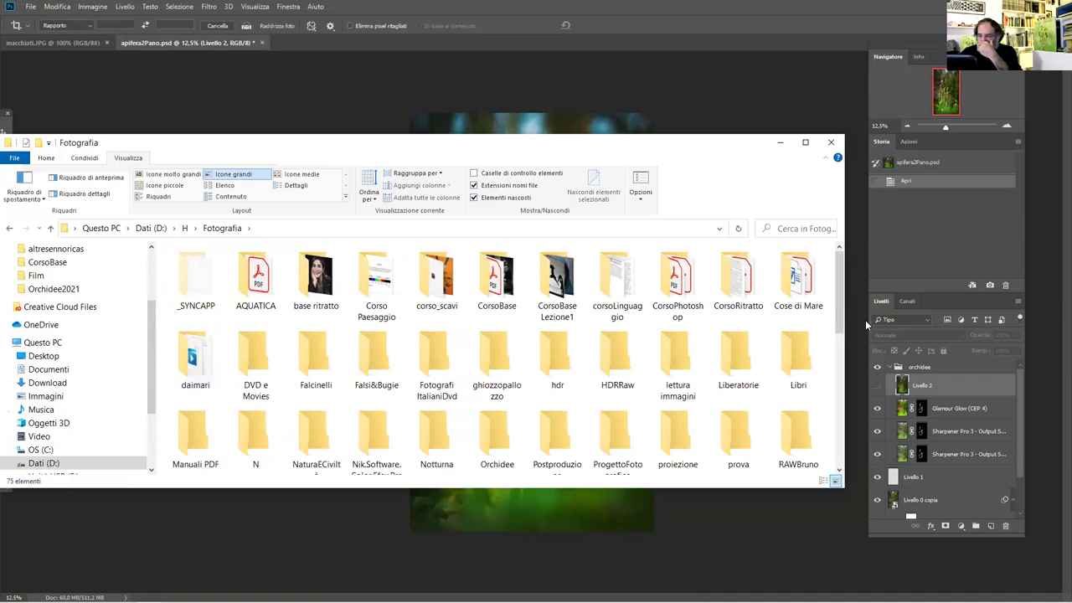
Check the CorsoBase folder and its CorsoBase Lezione1 subfolder, and return to Fotografia
double_click(501, 278)
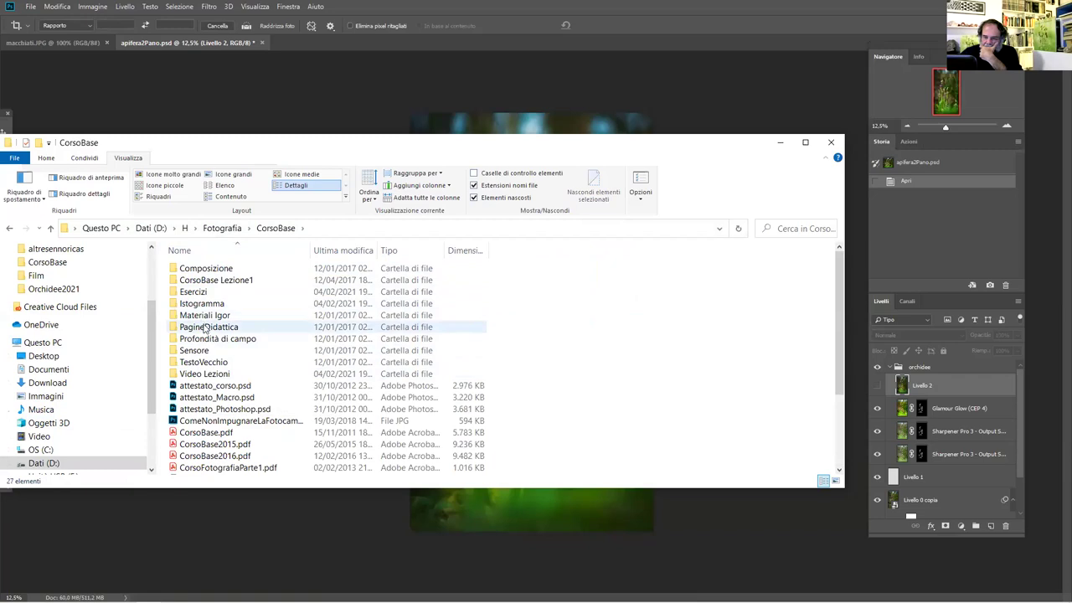
double_click(229, 284)
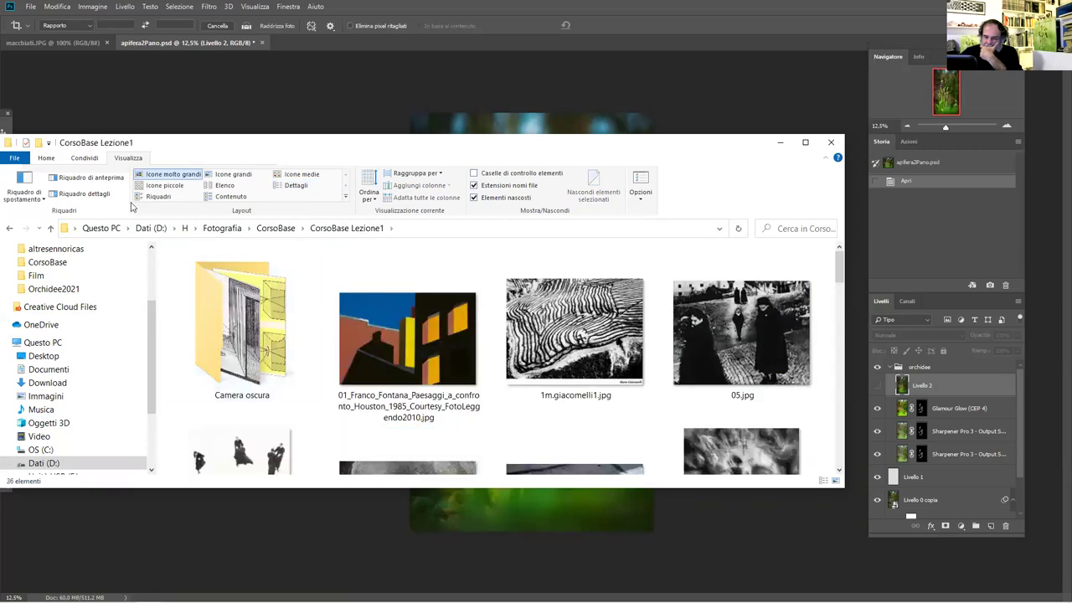
click(230, 228)
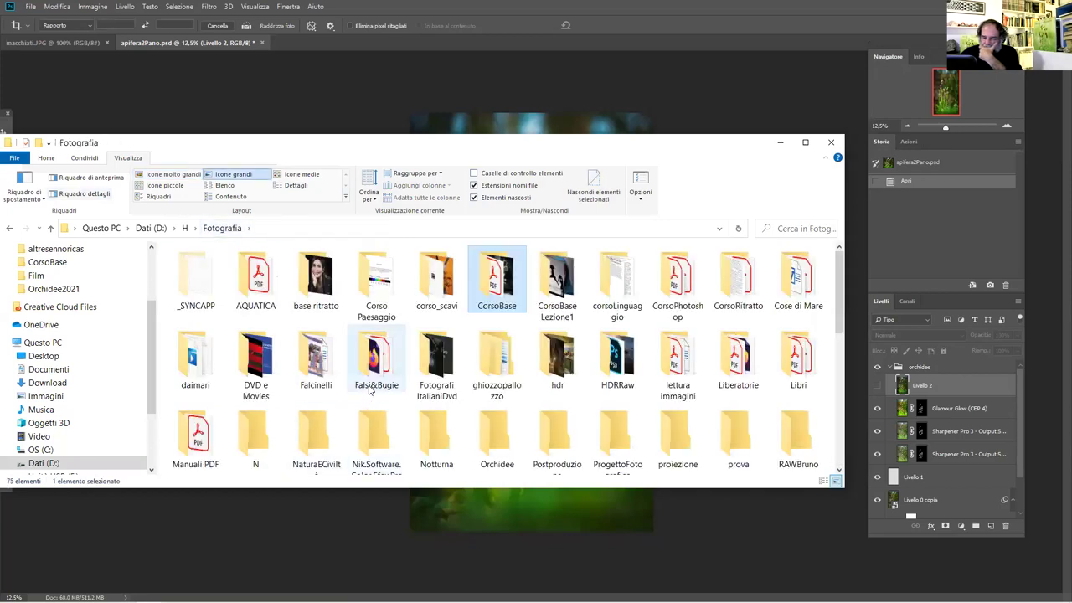
Open the Falsi&Bugie folder within Fotografia and go into its falso subfolder
double_click(374, 368)
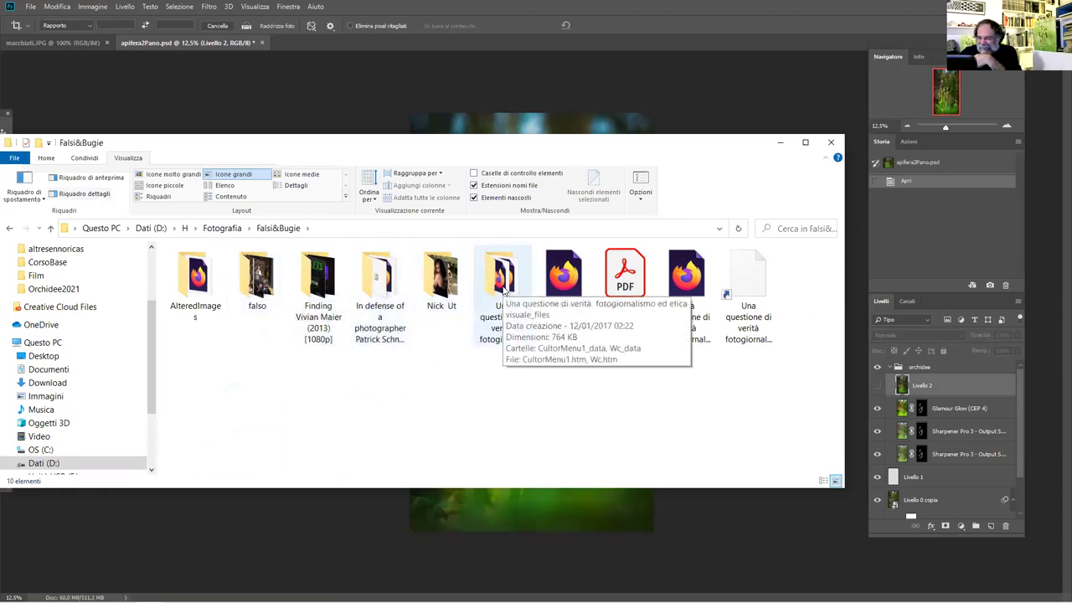
click(231, 233)
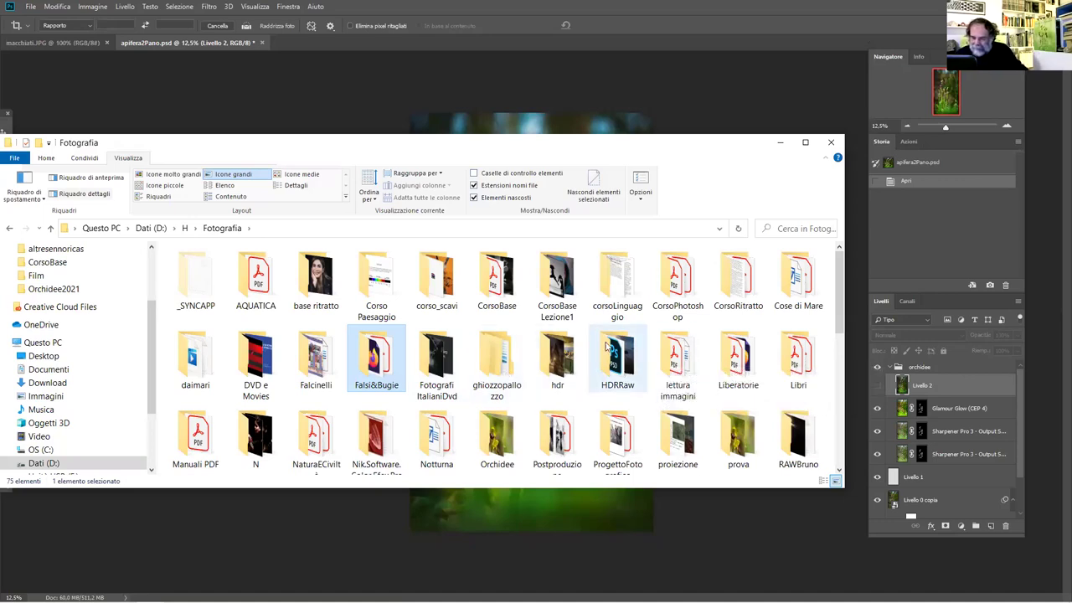
double_click(382, 371)
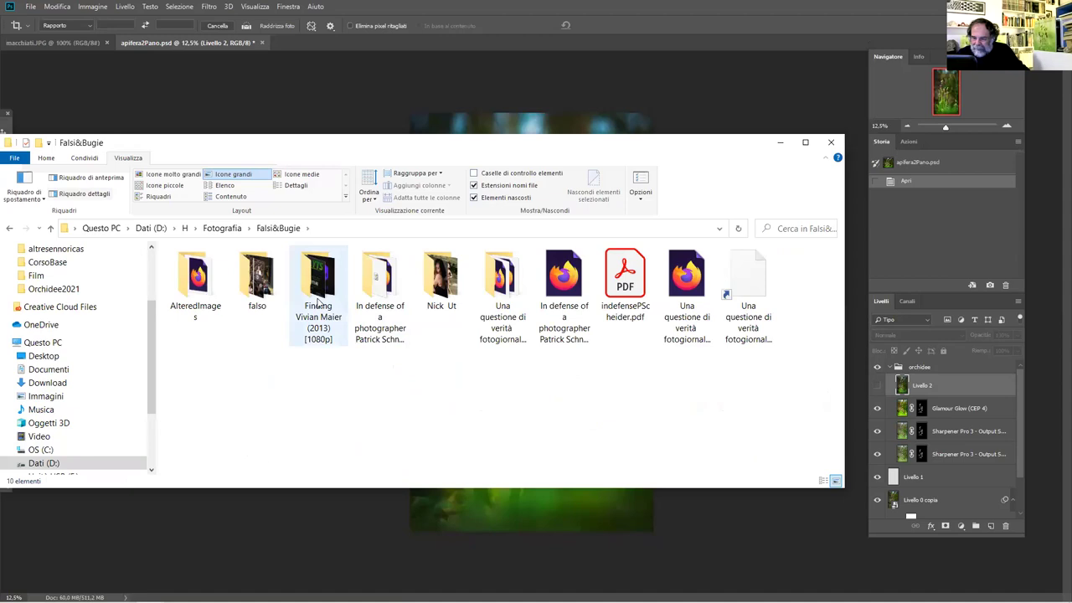
double_click(257, 276)
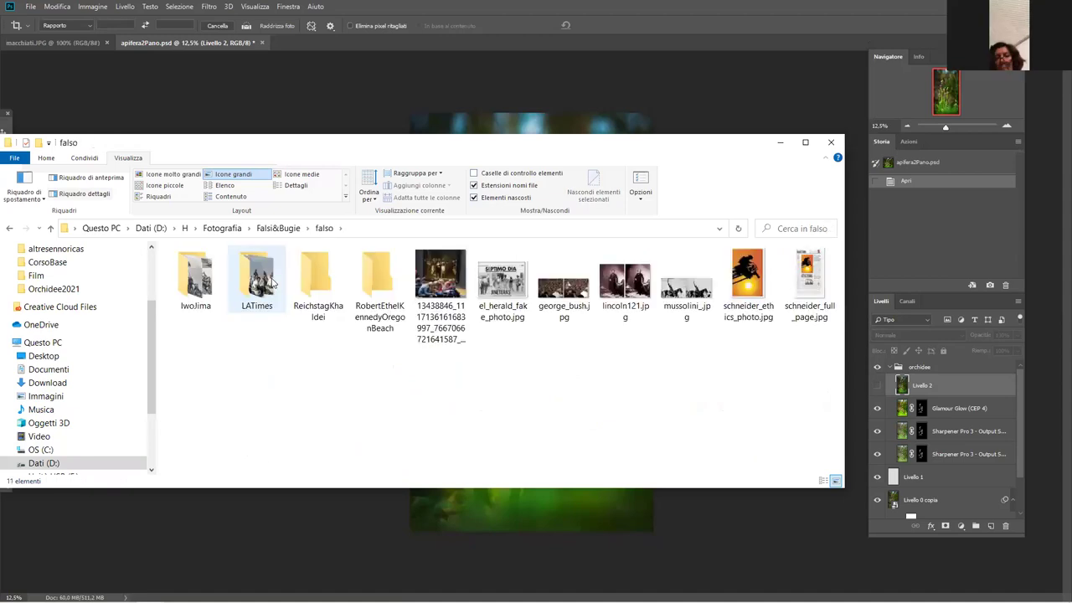
Browse the RobertEthelKennedyOregonBeach folder with FotoStation and minimize the File Explorer window
click(362, 282)
right_click(363, 281)
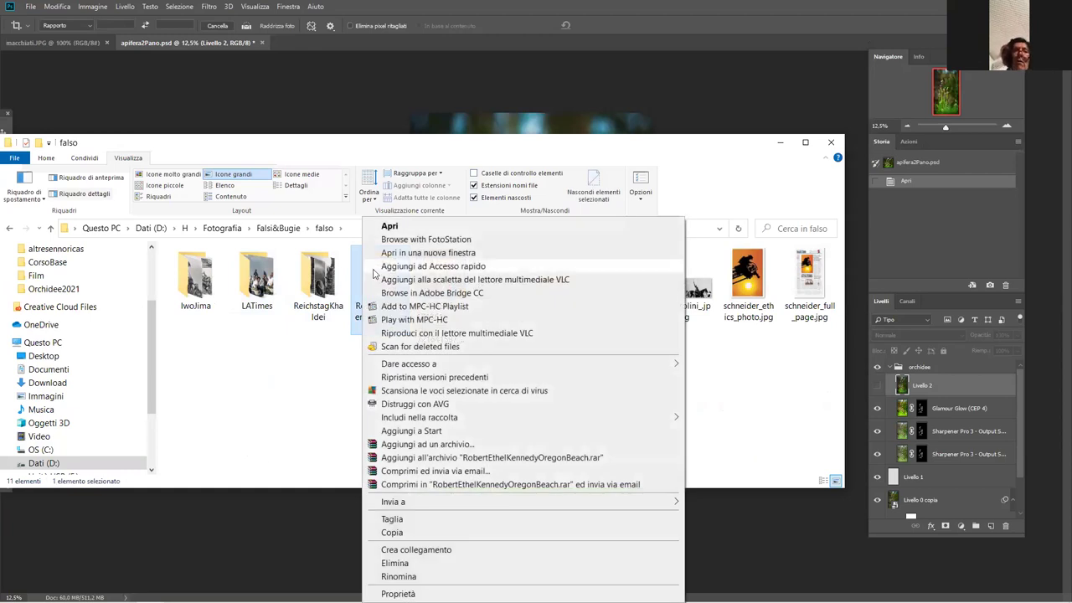
click(425, 240)
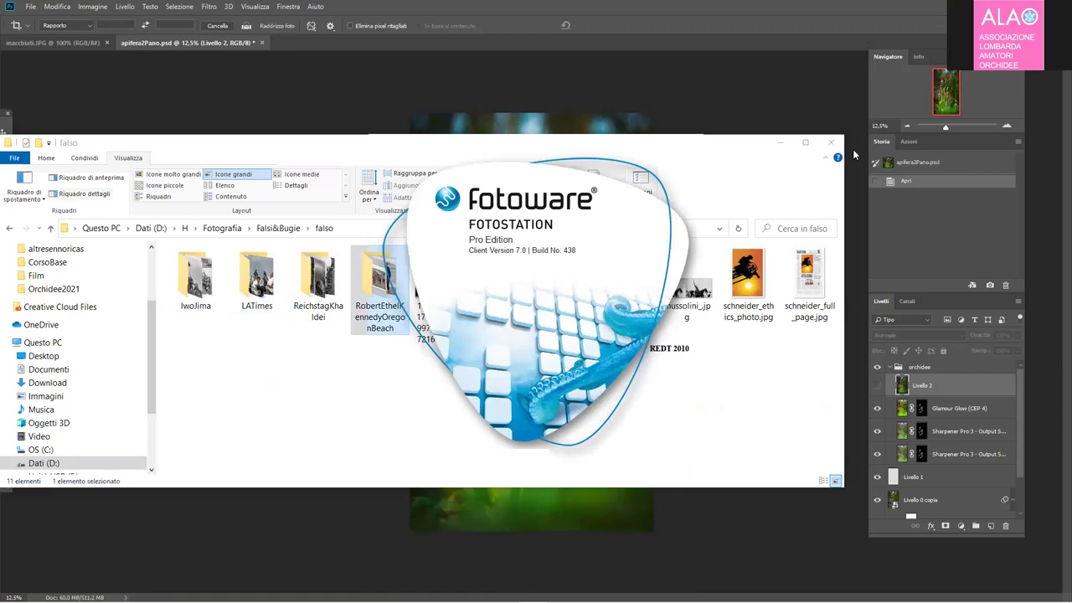
click(776, 146)
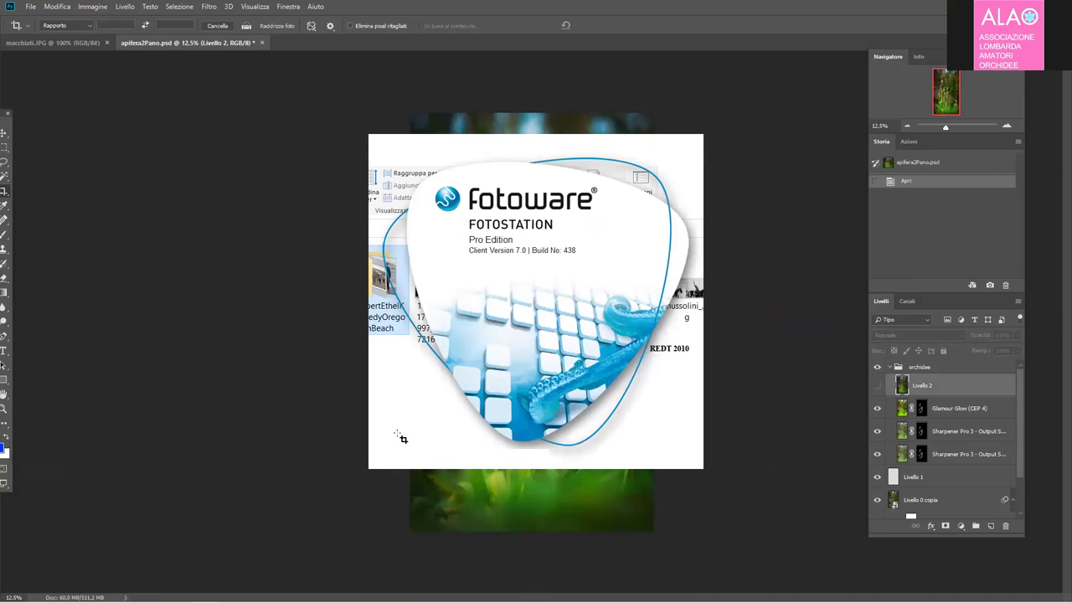
click(573, 334)
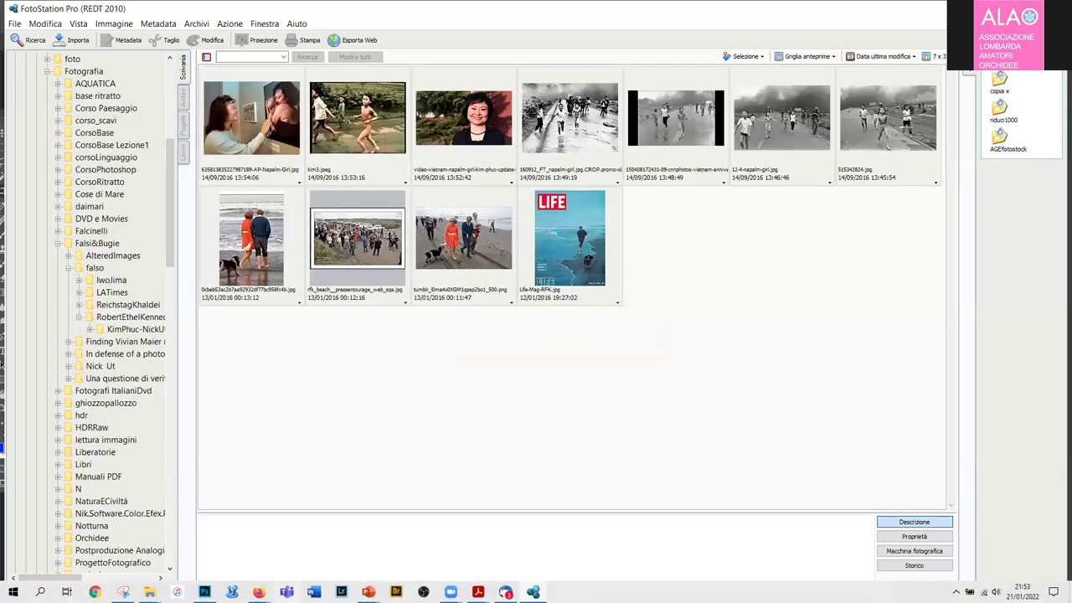
Open the Life-Mag-RFK.jpg magazine cover in its own viewer window and maximize that window
click(555, 251)
double_click(555, 247)
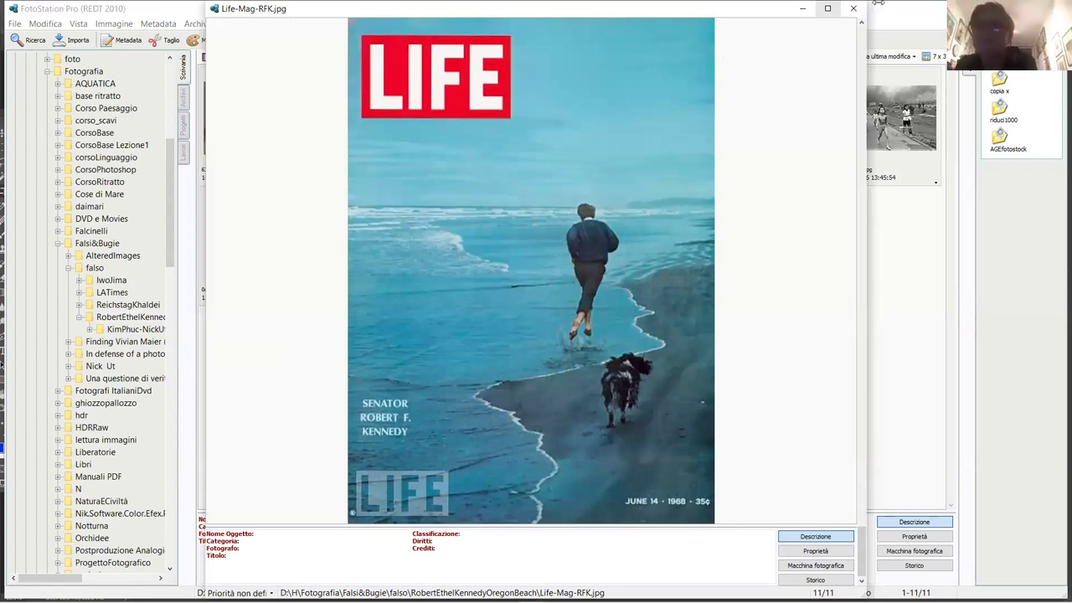
key(super+Up)
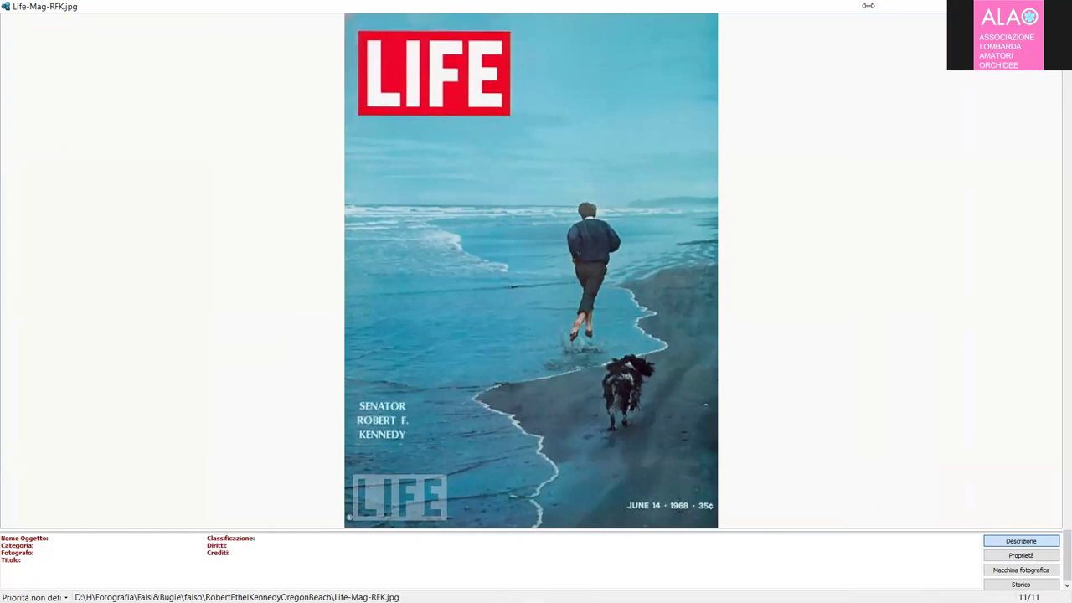